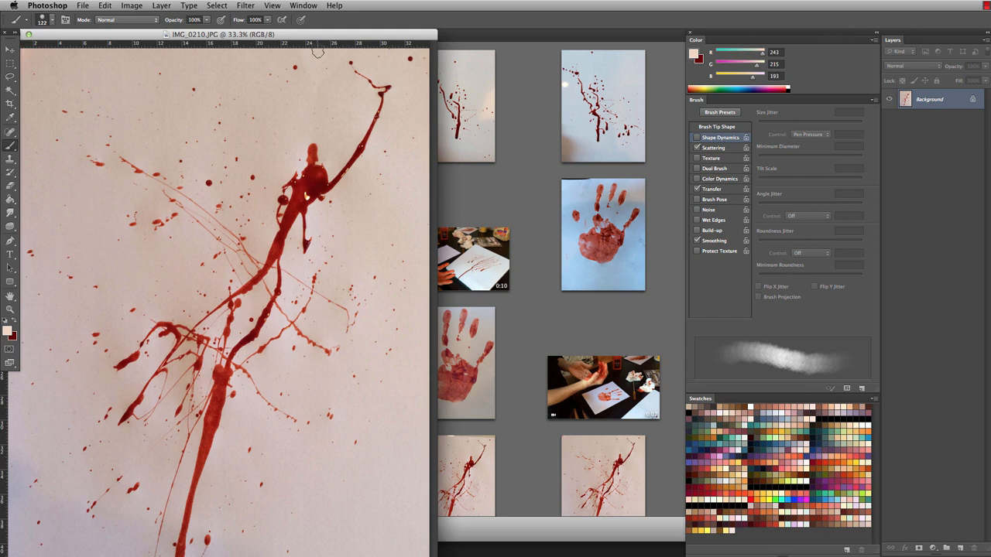
Resize the splatter photo to a document width of 5 inches at a resolution of 300 pixels/inch, keeping its proportions.
key(super+minus)
click(141, 5)
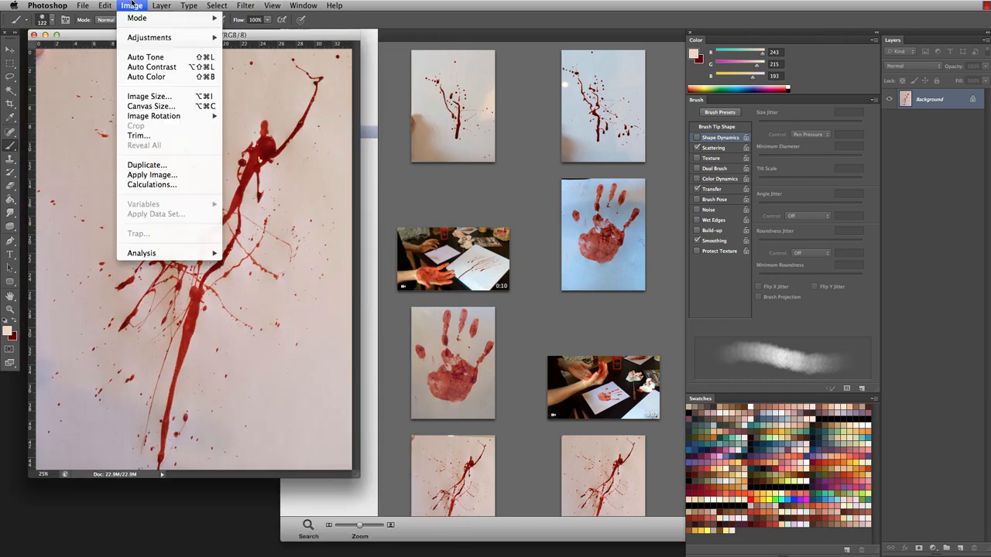
click(151, 96)
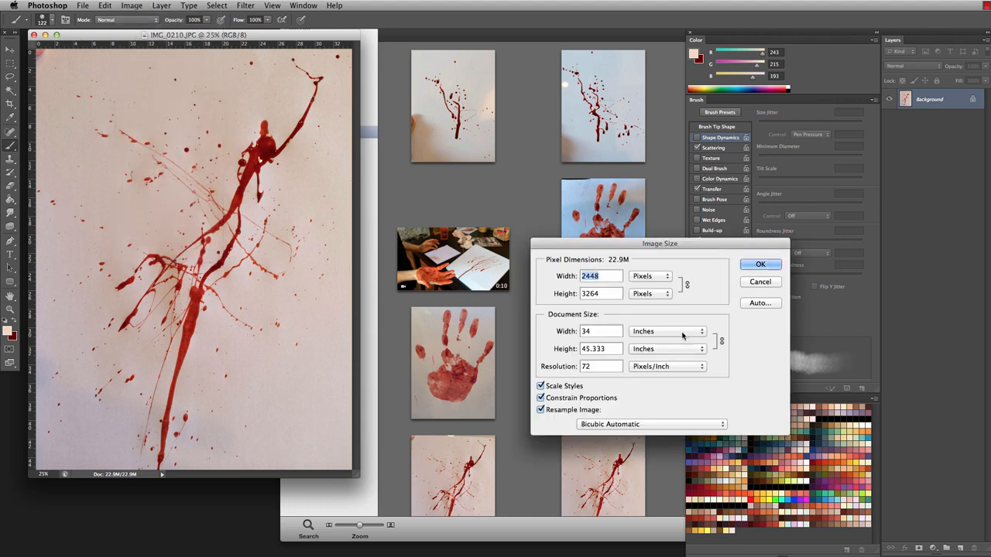
click(601, 330)
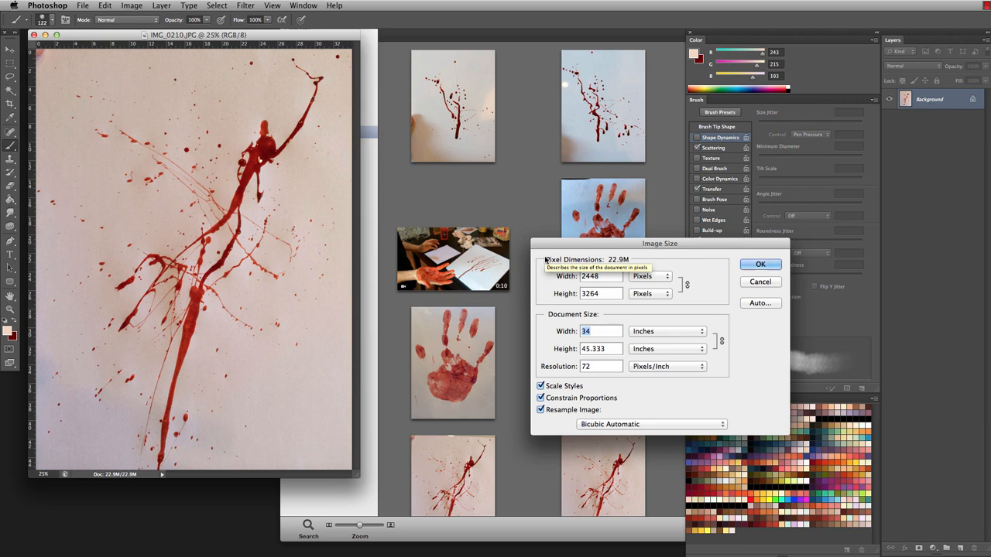
text(5)
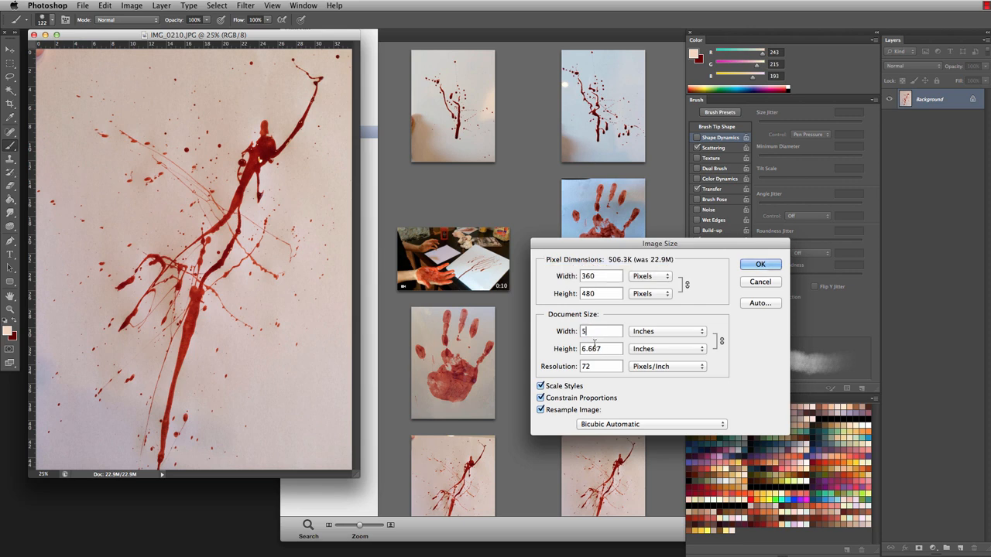
key(Tab)
key(Tab)
text(300)
key(Return)
Convert the locked Background of the splatter photo into a regular layer, keeping the default name Layer 0.
key(super+equal)
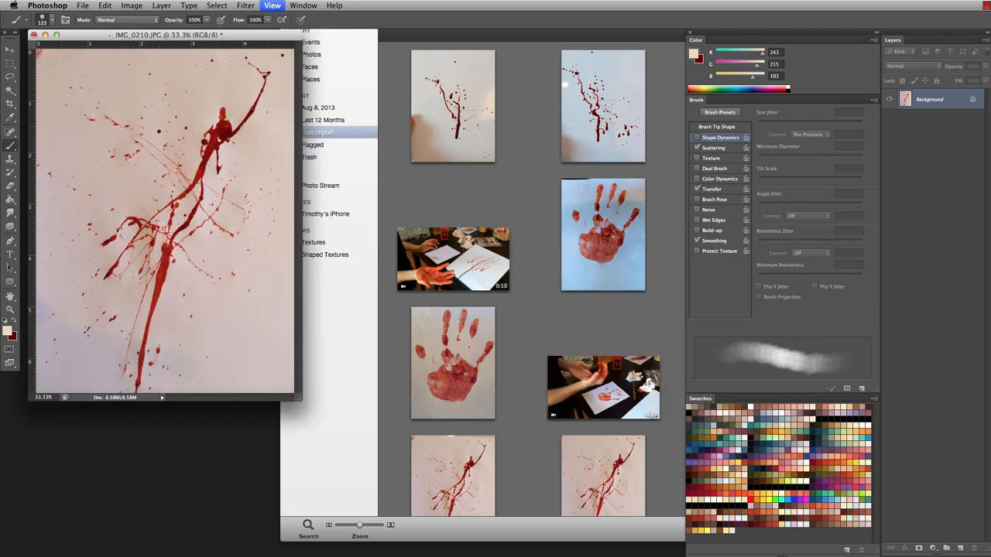
key(super+equal)
key(super+equal)
key(super+minus)
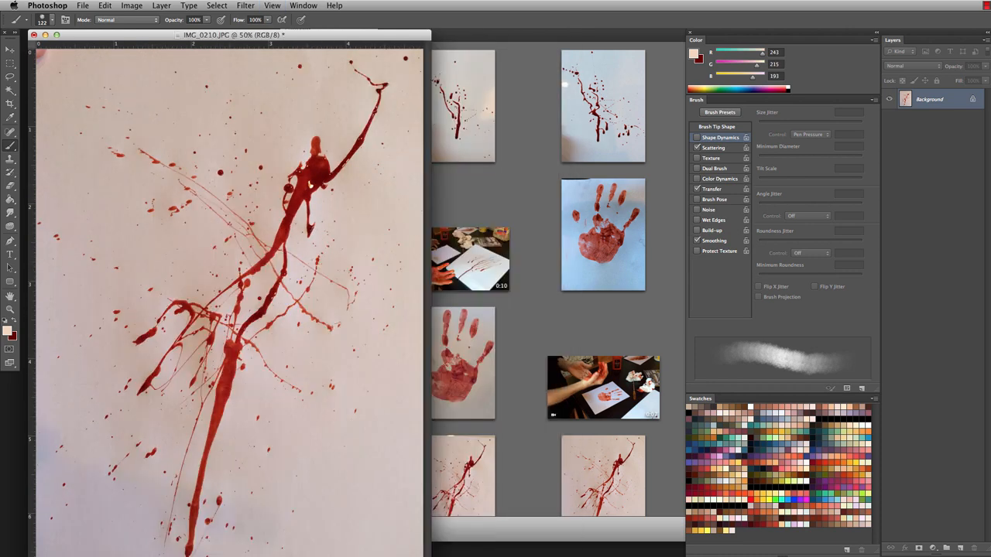
drag(430, 555, 576, 552)
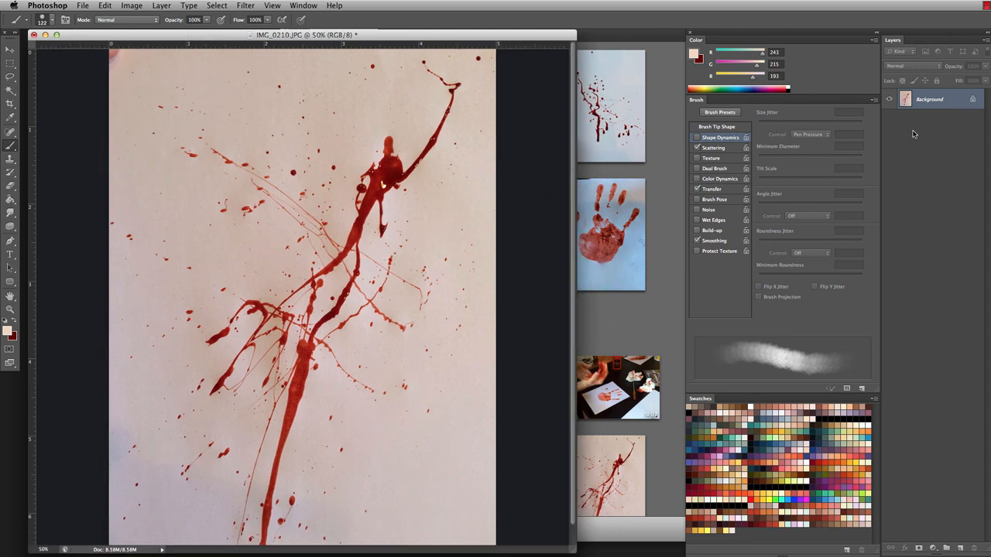
double_click(929, 103)
click(749, 324)
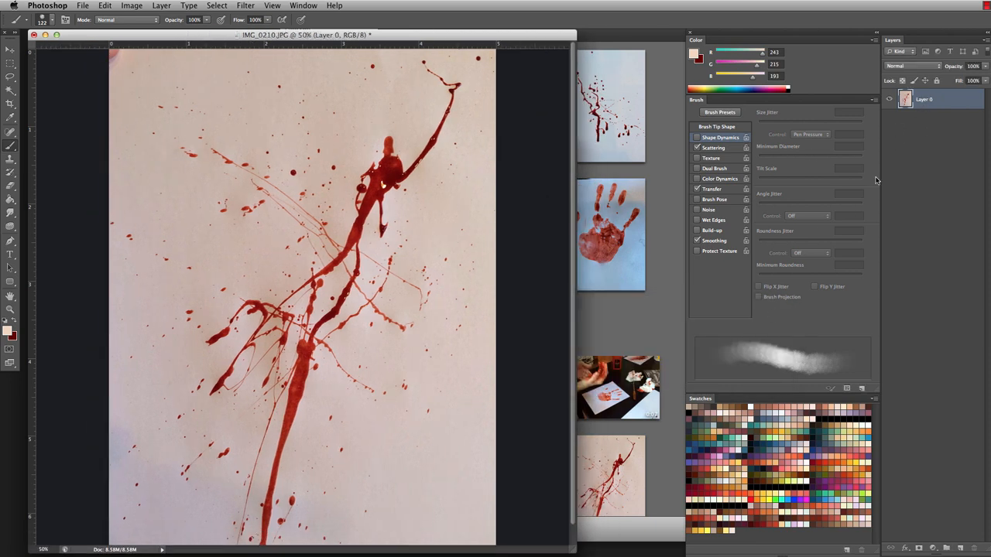
In a Levels adjustment of Layer 0, set the black input to 28, midtones to 1.92 and white input to 182.
click(134, 5)
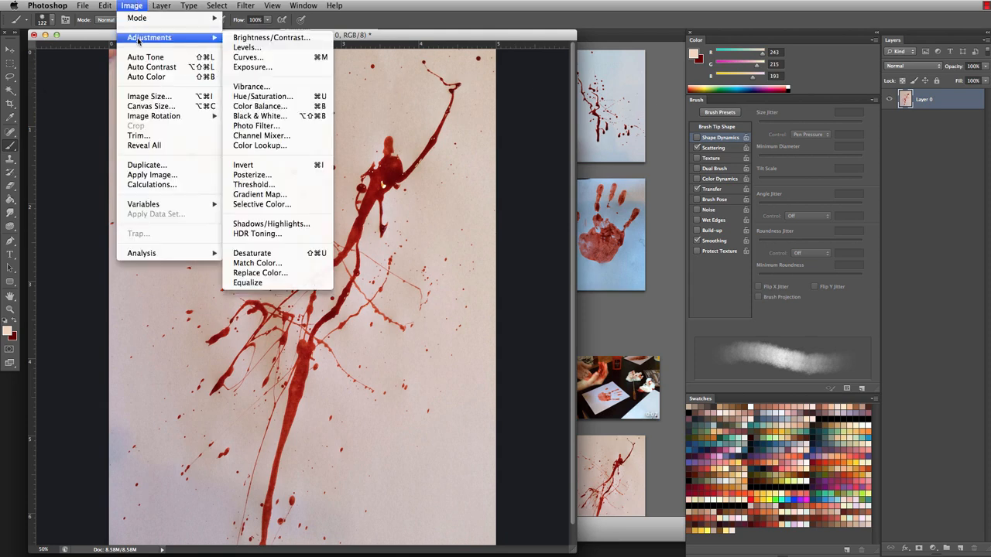
click(138, 6)
scroll(248, 431, down, 1)
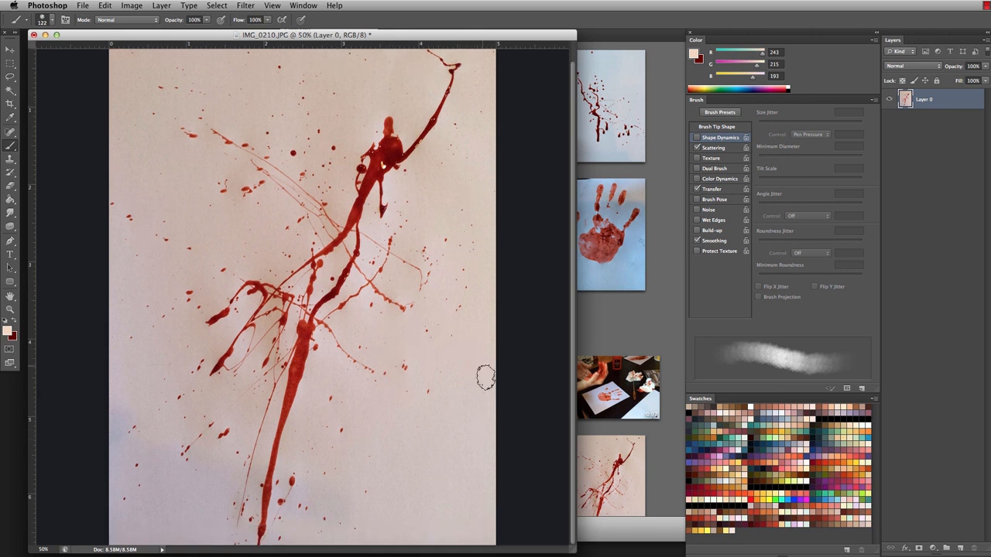
click(138, 6)
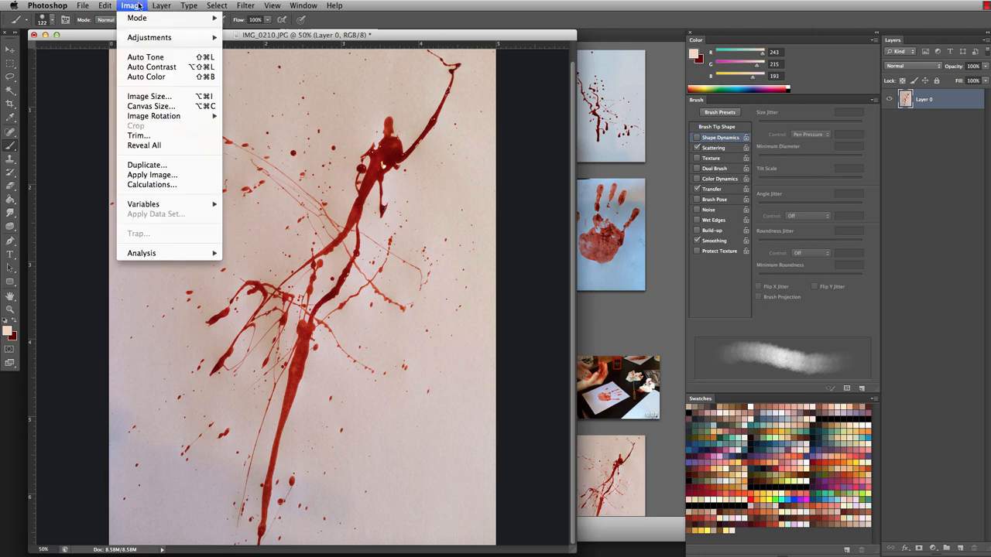
mouse_move(151, 38)
click(274, 49)
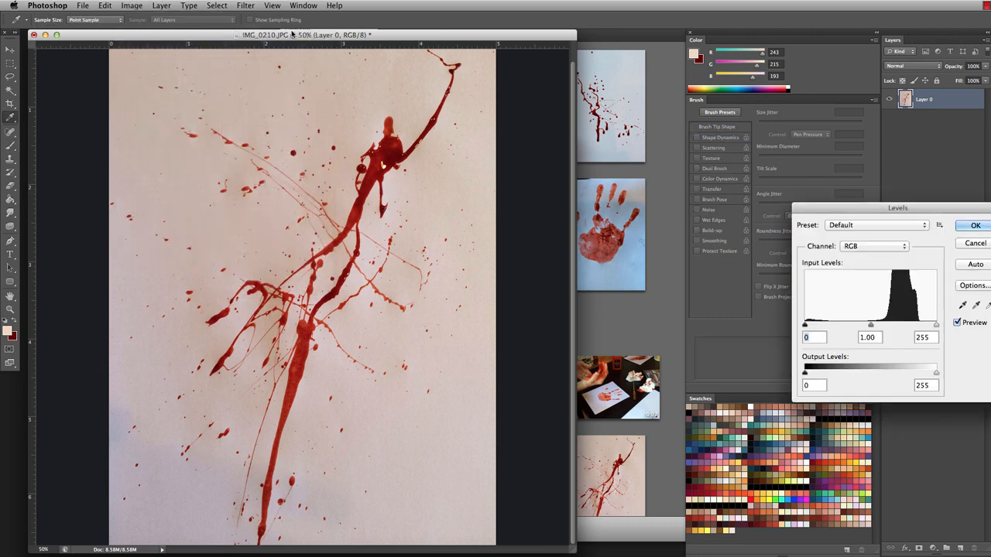
drag(852, 203, 685, 159)
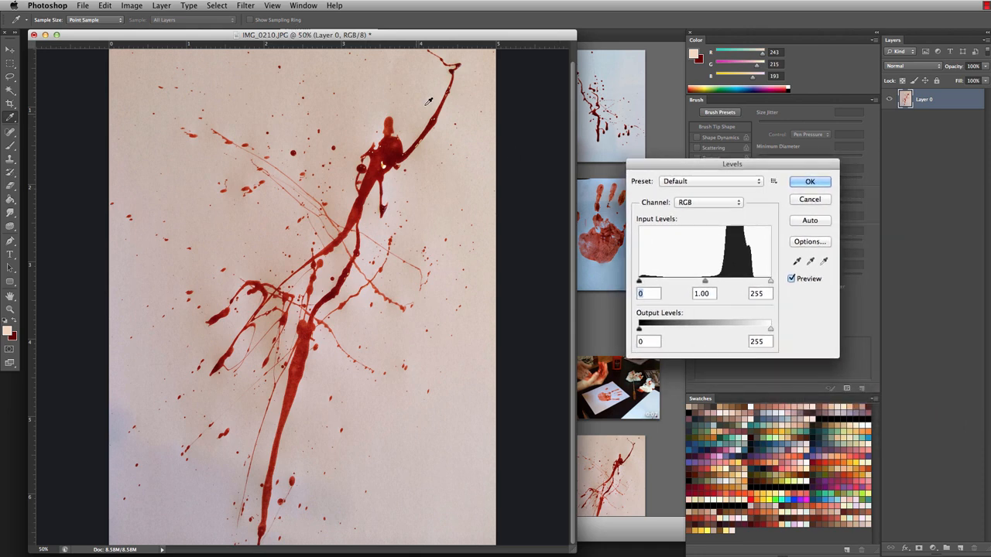
mouse_move(639, 281)
mouse_down()
mouse_move(665, 282)
mouse_move(652, 281)
mouse_up()
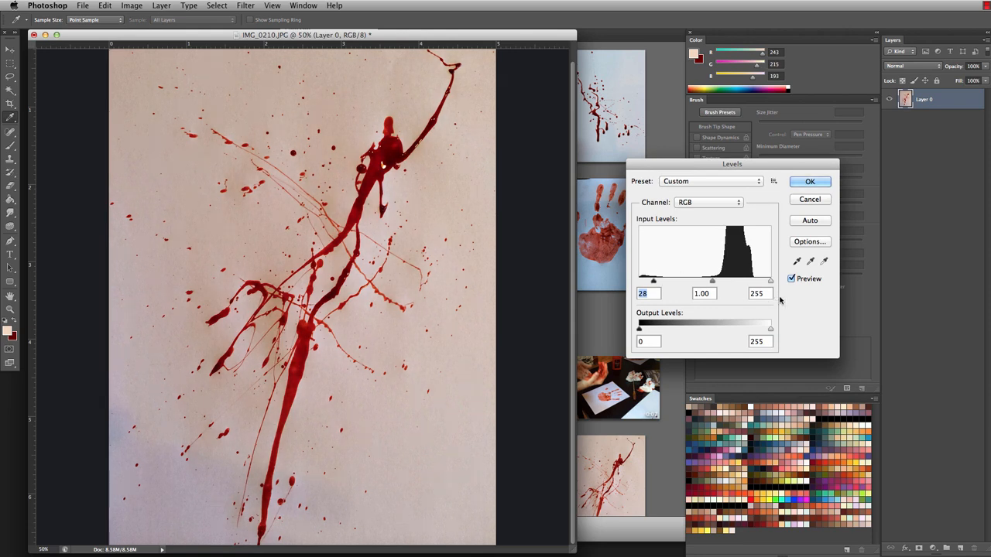
drag(770, 281, 676, 282)
drag(736, 282, 730, 283)
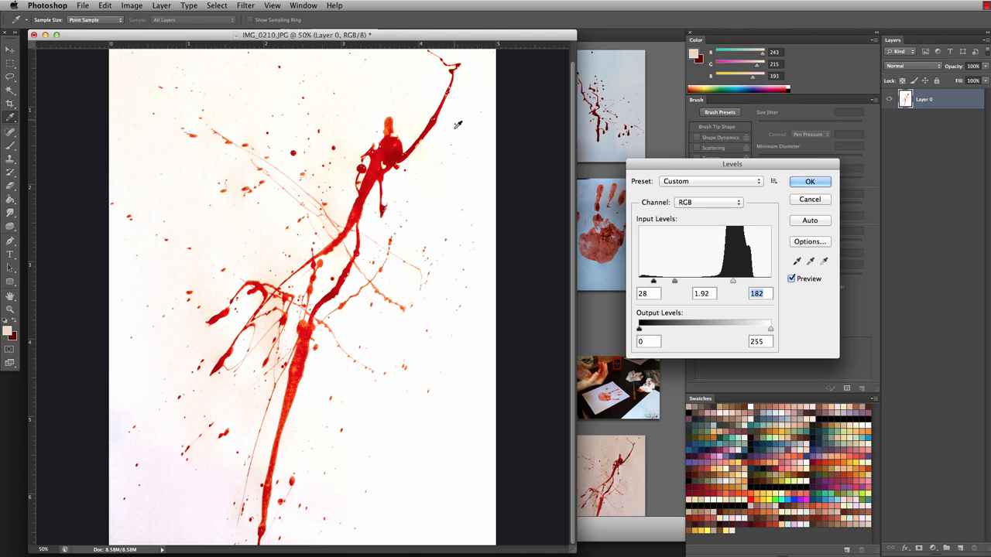
Raise the black input level further, apply the Levels adjustment, and undo and redo it to compare before and after.
drag(653, 281, 667, 284)
click(806, 182)
key(b)
key(ctrl+z)
key(ctrl+z)
key(ctrl+z)
key(ctrl+z)
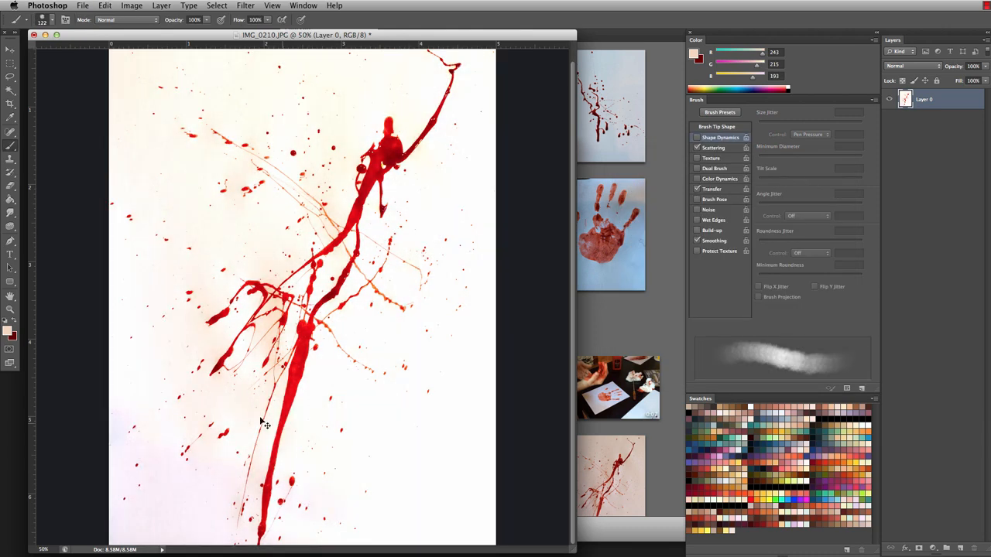
key(ctrl+z)
key(ctrl+z)
Whiten the paper background with Brightness/Contrast, raising the brightness to about 65 and lowering the contrast beyond -28.
click(131, 5)
mouse_move(185, 37)
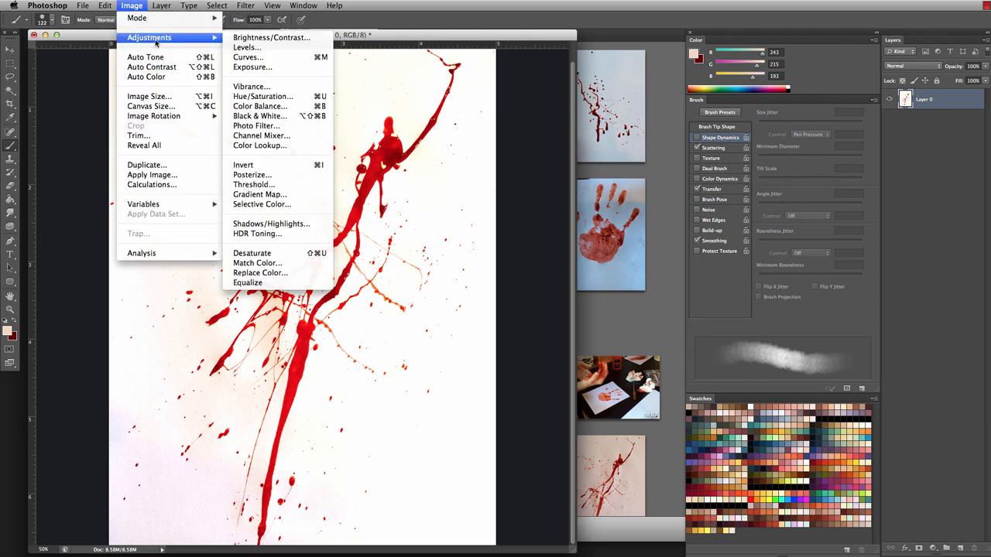
click(271, 37)
drag(810, 254, 824, 228)
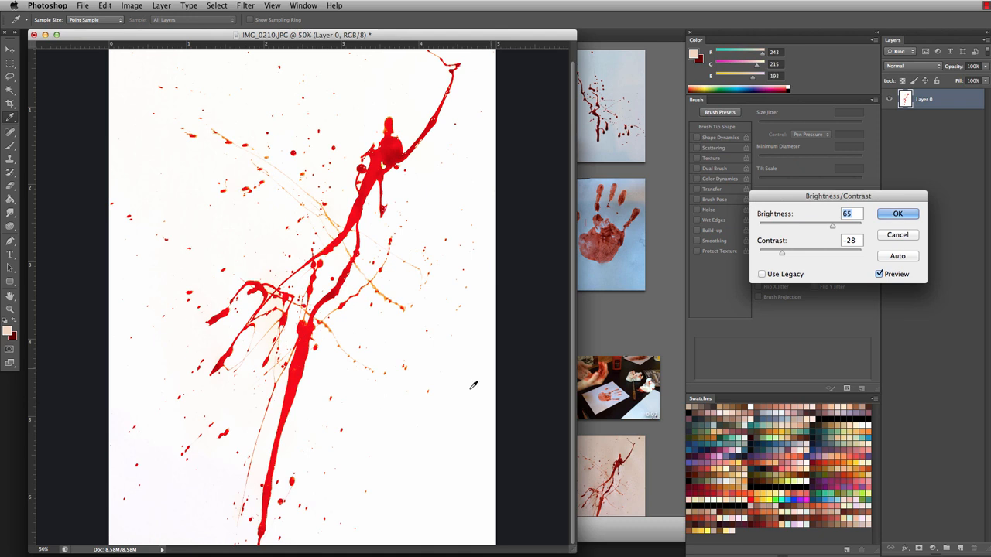
drag(783, 253, 756, 246)
drag(762, 250, 739, 250)
mouse_move(834, 229)
mouse_down()
mouse_move(856, 224)
mouse_move(836, 222)
mouse_up()
drag(830, 223, 831, 223)
click(897, 214)
key(b)
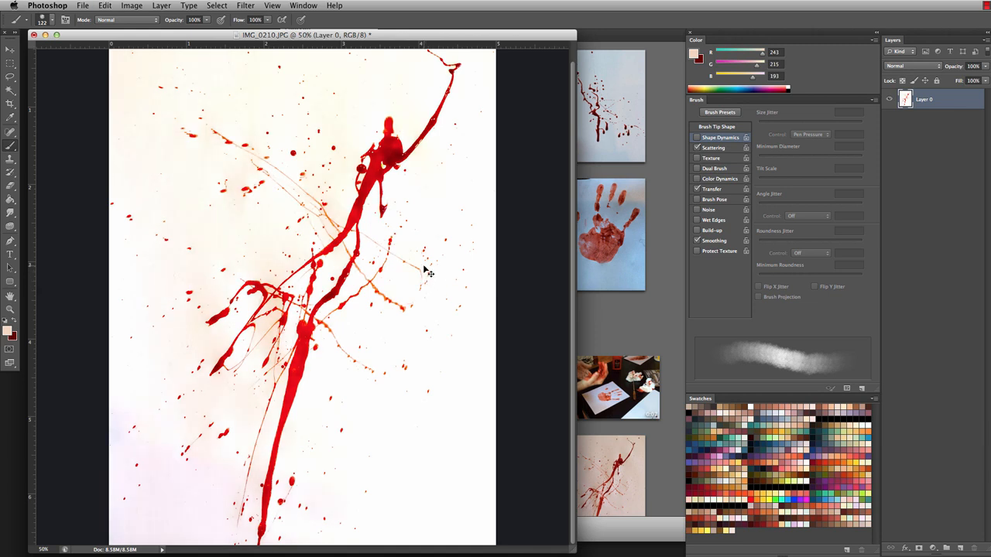
Define a brush preset from the whitened splatter image, keeping the name IMG_0210.JPG.
drag(570, 553, 587, 556)
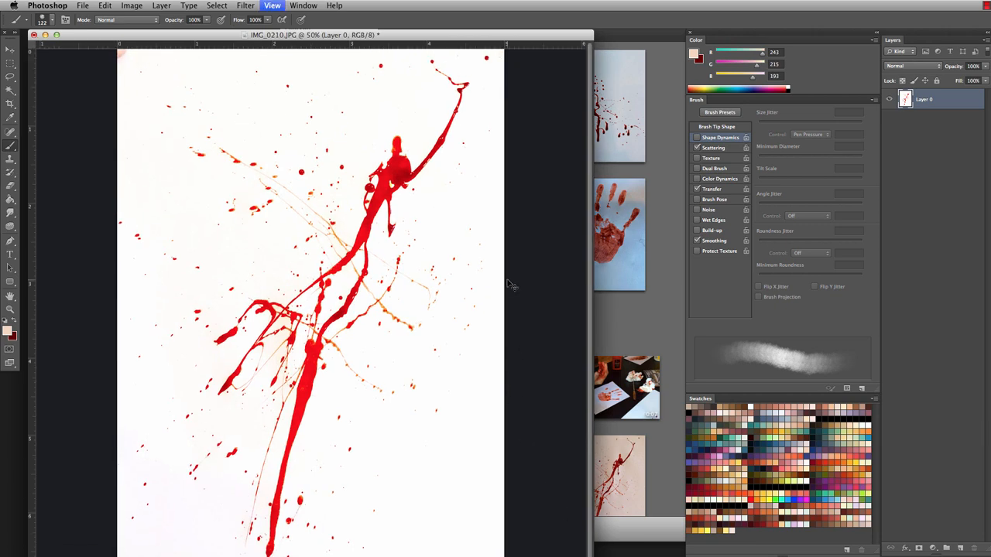
key(super+minus)
click(368, 334)
key(super+q)
drag(300, 399, 670, 556)
click(105, 5)
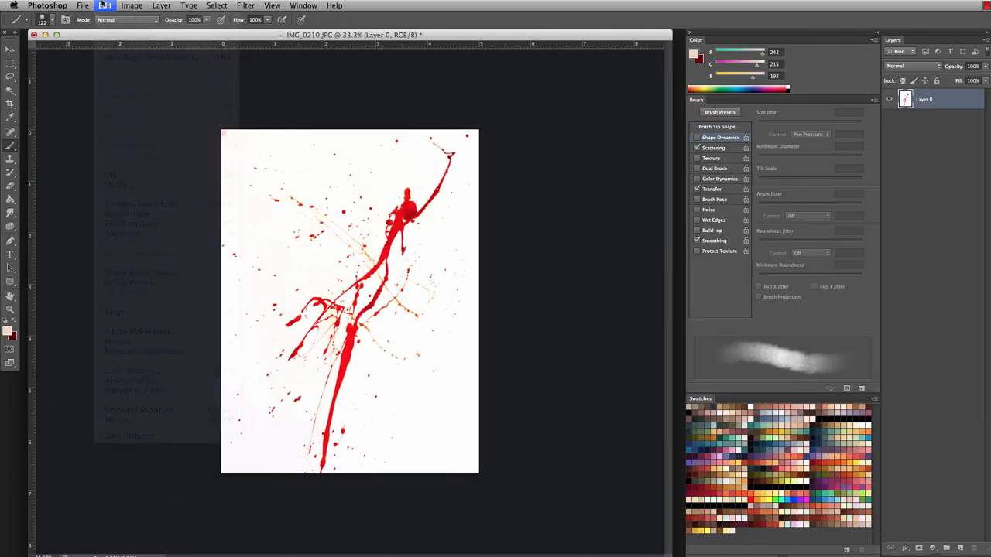
mouse_move(132, 4)
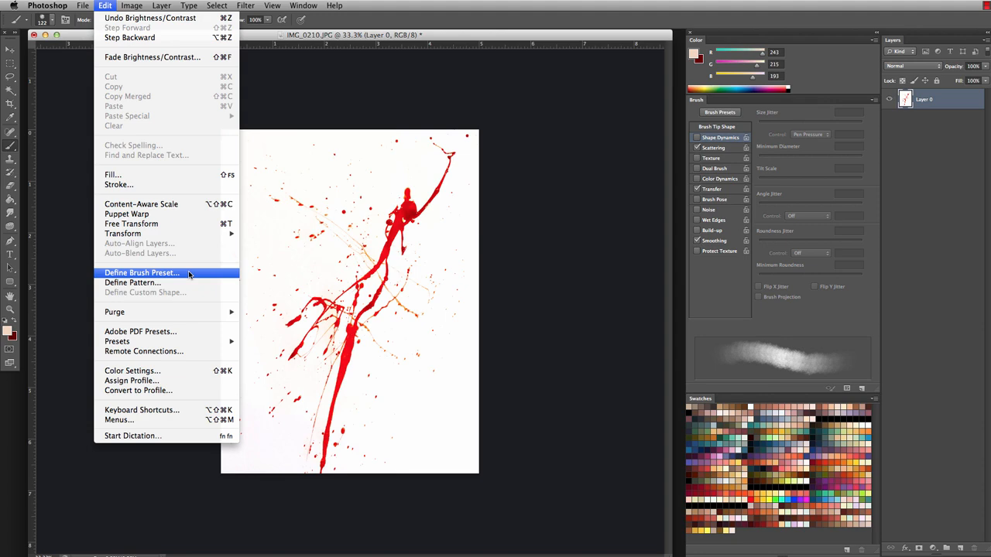
click(142, 272)
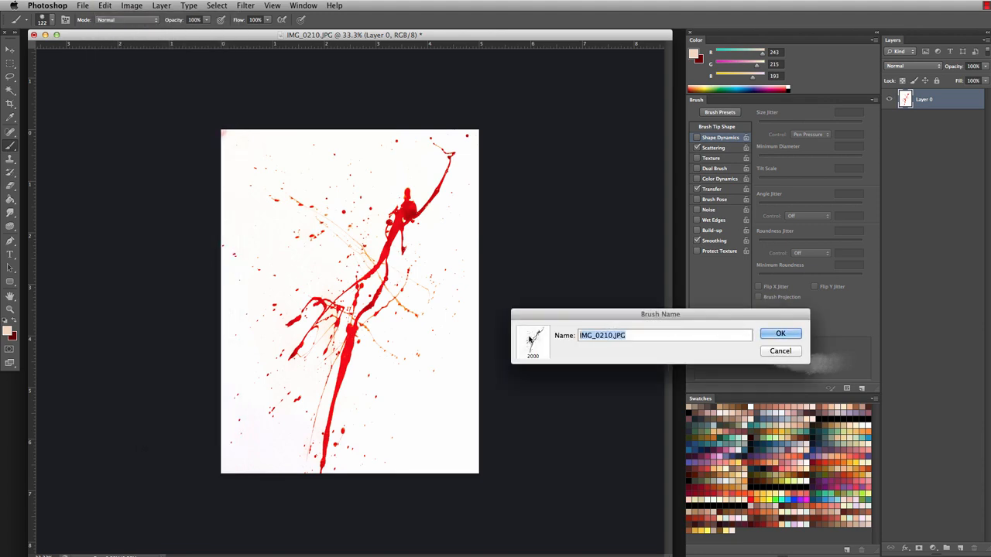
click(780, 333)
Add a new layer above the splatter photo, reset the colors to black and white, and fill the layer with white.
click(960, 548)
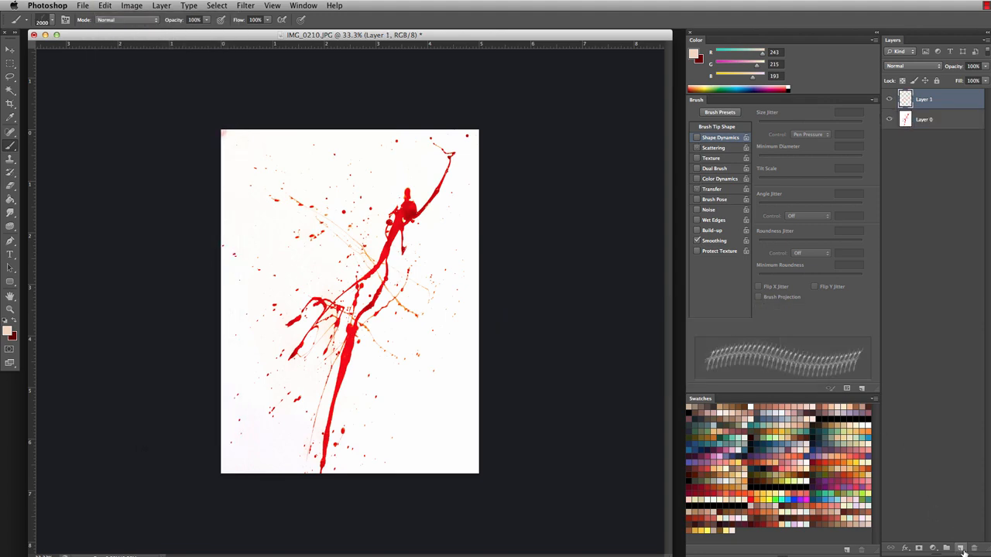
click(922, 121)
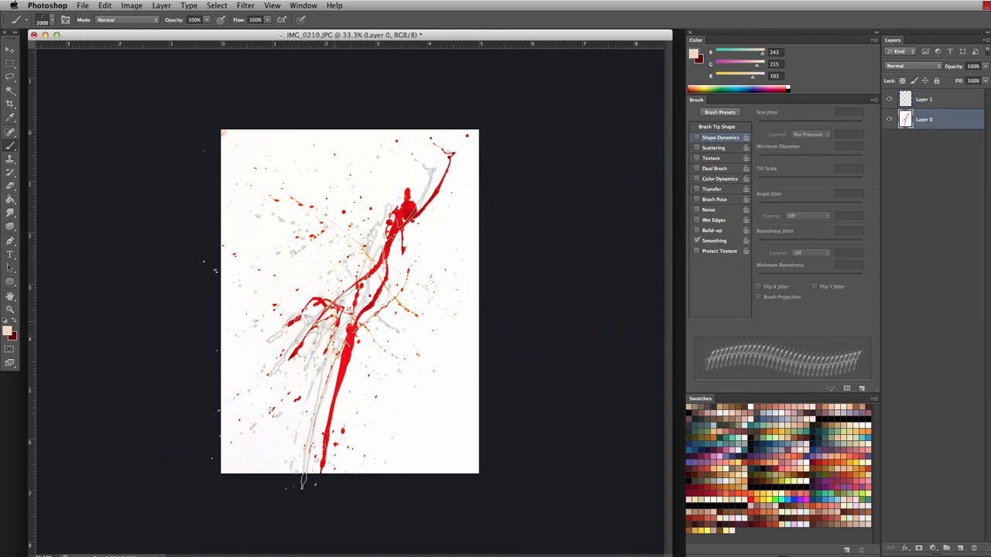
click(906, 102)
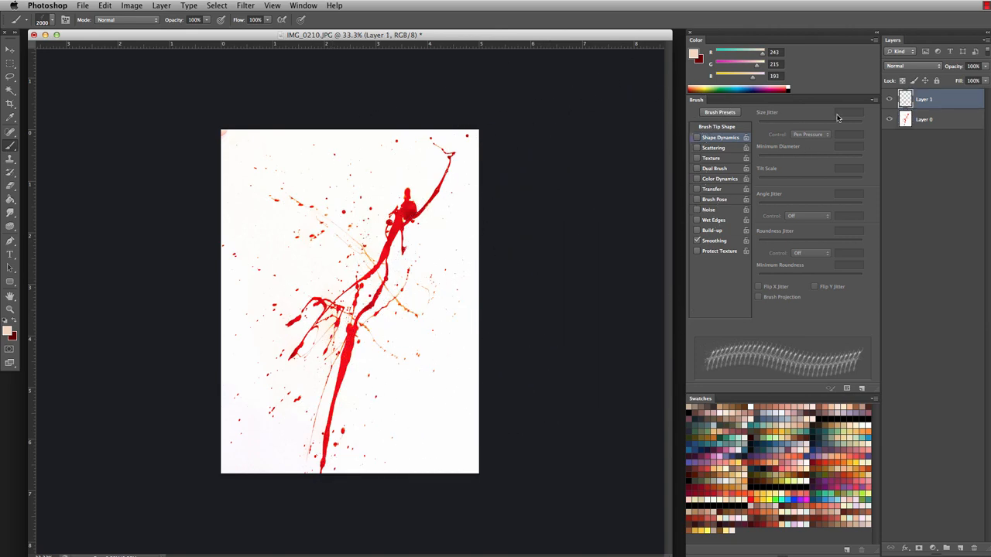
click(6, 322)
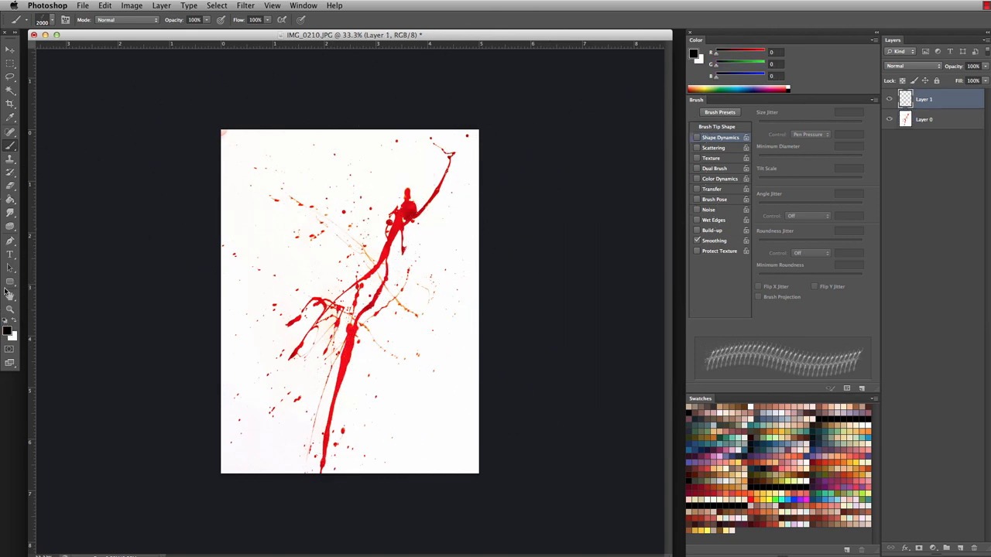
key(super+BackSpace)
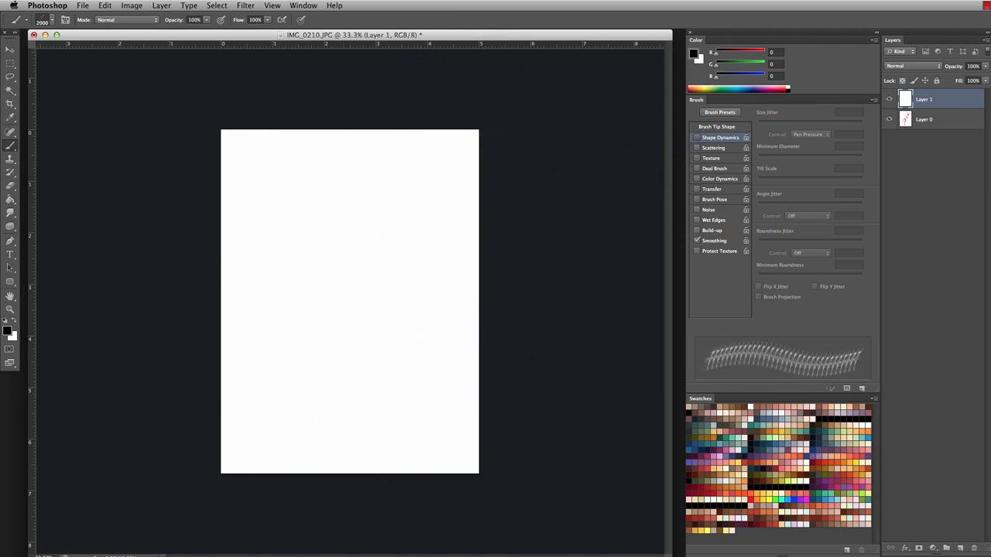
On another new layer, stamp the splatter brush once at 1550 px in dark red (RGB 129, 20, 20) near the canvas center.
click(961, 548)
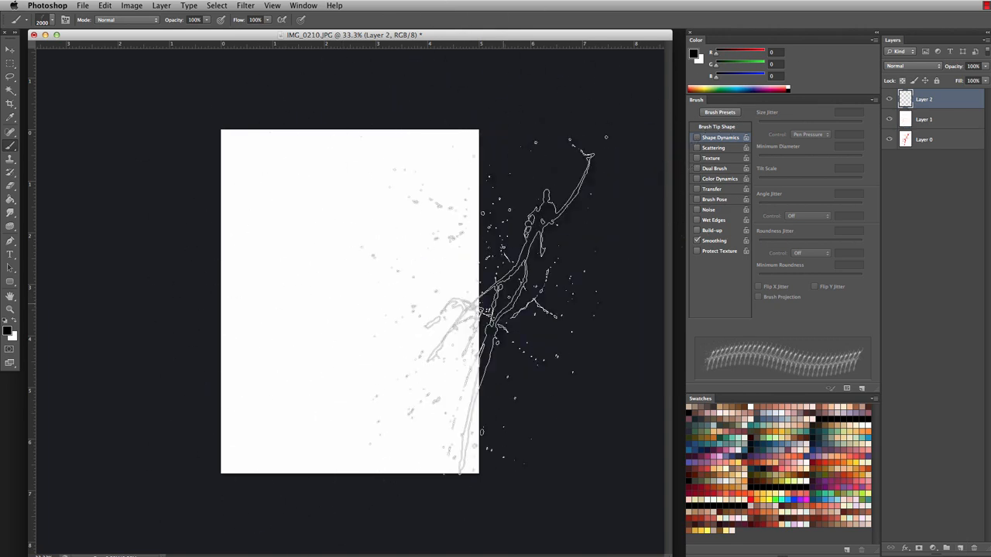
click(766, 521)
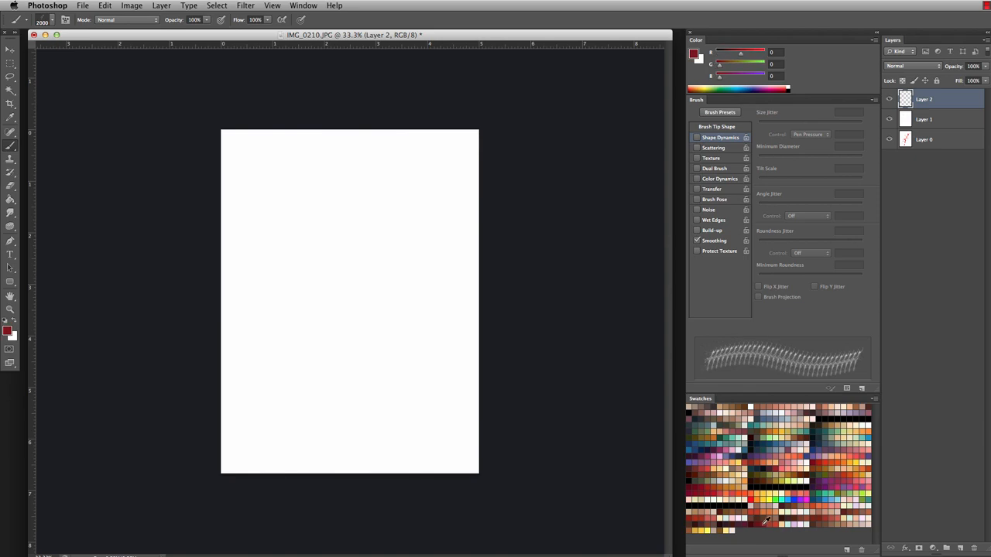
mouse_move(373, 312)
mouse_down()
mouse_move(357, 318)
mouse_move(411, 312)
mouse_move(394, 312)
mouse_up()
click(367, 303)
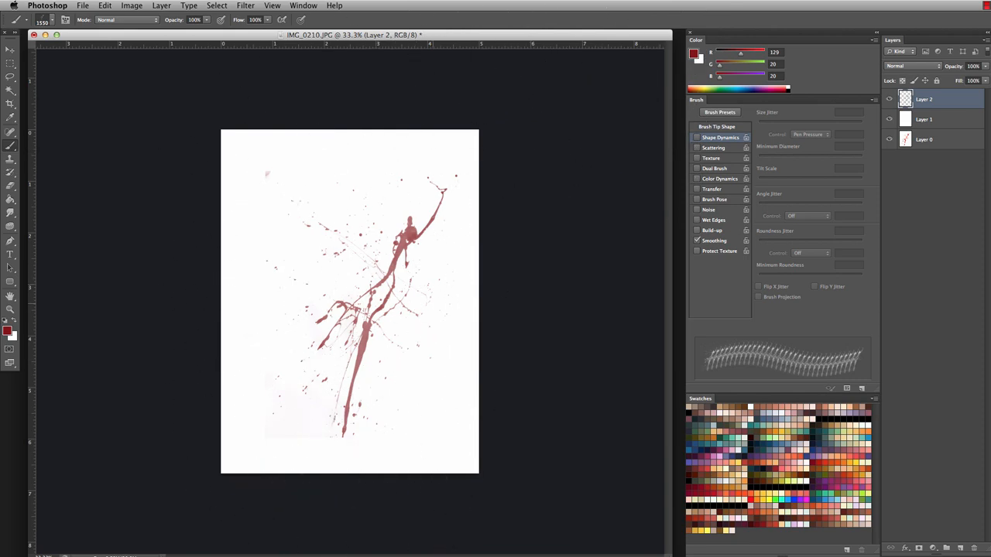
Mark the faint background residue at the stamp's lower-left corner with an arrow and circle using a 34 px round brush, and undo the marks.
key(super+plus)
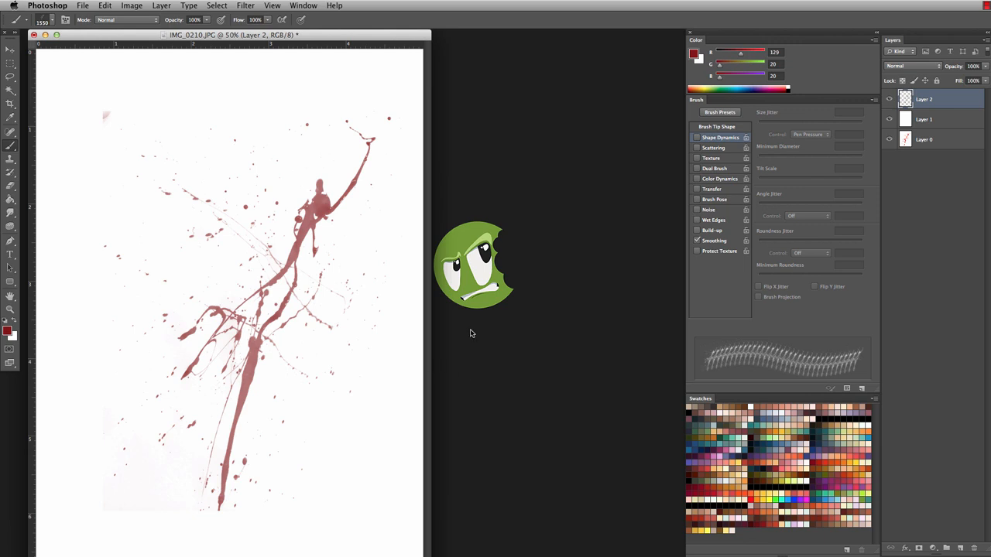
key(super+minus)
mouse_move(300, 397)
mouse_down()
mouse_move(694, 517)
mouse_move(708, 556)
mouse_up()
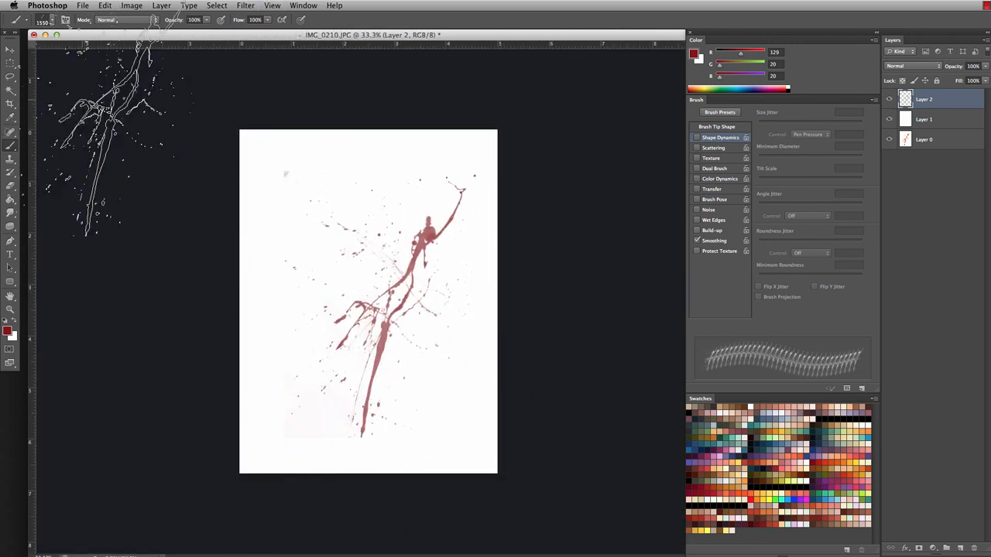
right_click(334, 240)
double_click(429, 329)
click(425, 329)
drag(347, 346, 316, 347)
key(super+z)
mouse_move(250, 325)
mouse_down()
mouse_move(270, 414)
mouse_move(276, 392)
mouse_move(266, 446)
mouse_move(309, 458)
mouse_move(311, 419)
mouse_move(277, 406)
mouse_up()
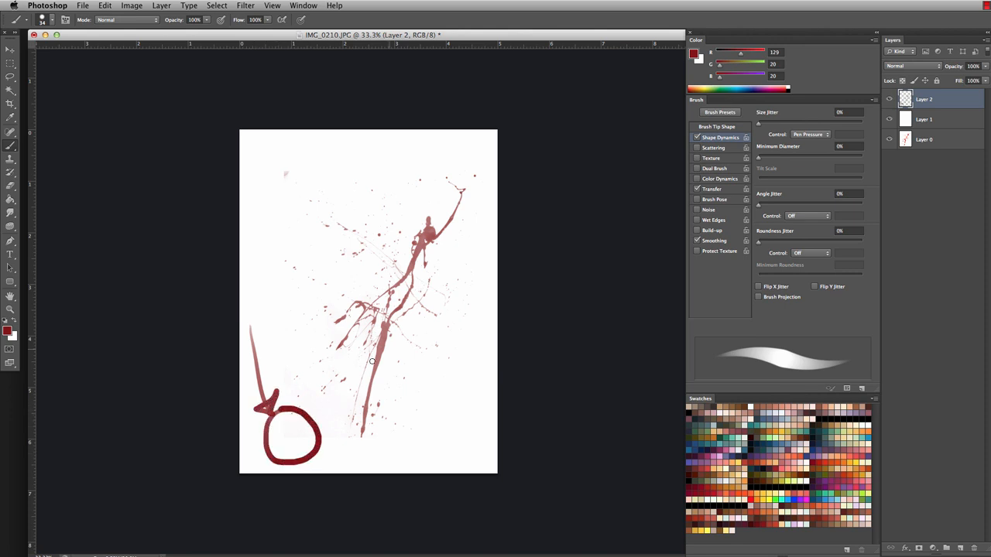
key(alt+super+z)
key(alt+super+z)
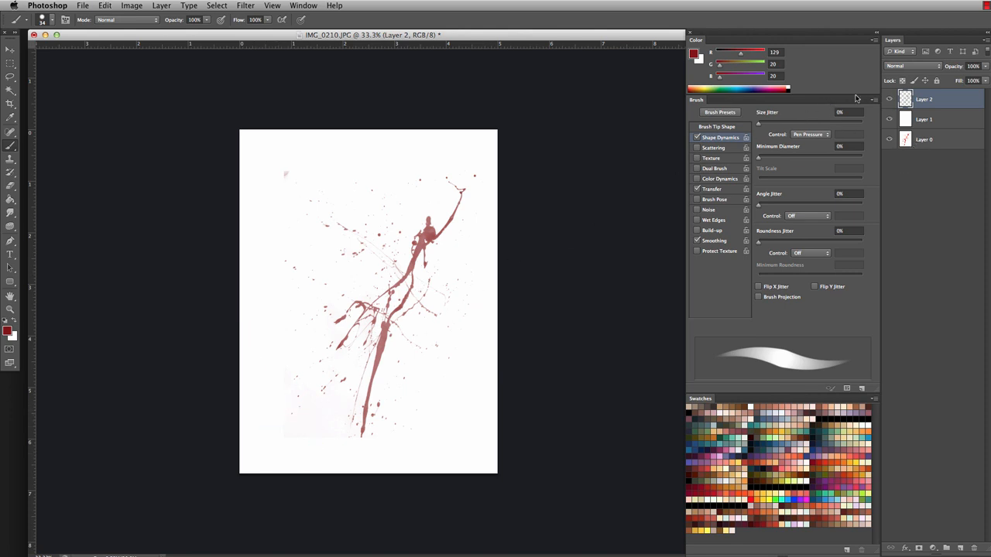
Hide the two layers above the splatter photo and paint over the photo's edge and lower-left residue with sampled near-white, using a 244 px brush.
click(891, 121)
click(908, 141)
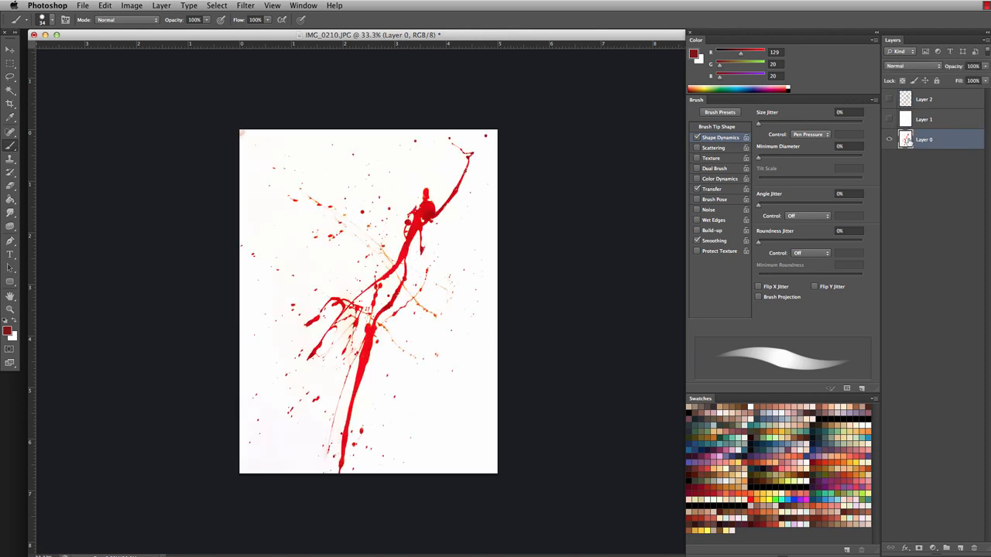
alt+click(308, 183)
drag(276, 150, 294, 151)
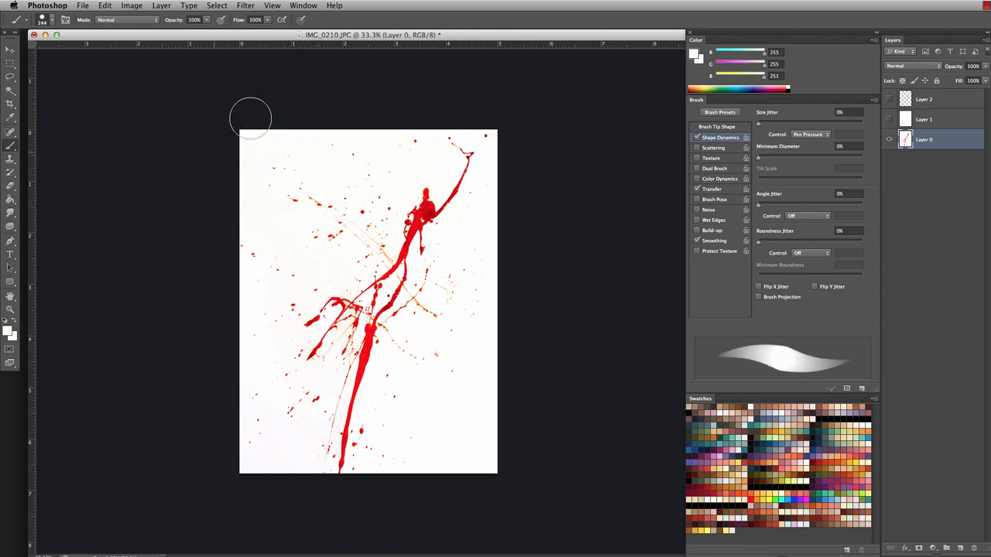
mouse_move(226, 368)
mouse_down()
mouse_move(244, 483)
mouse_move(297, 475)
mouse_up()
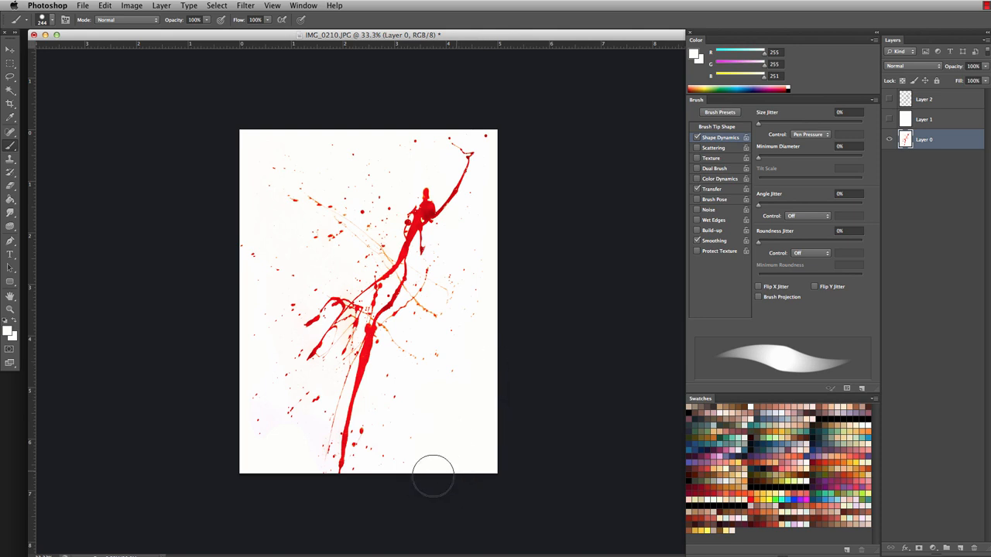
Define a second brush preset from the cleaned-up splatter photo, keeping the name IMG_0210.JPG.
click(105, 5)
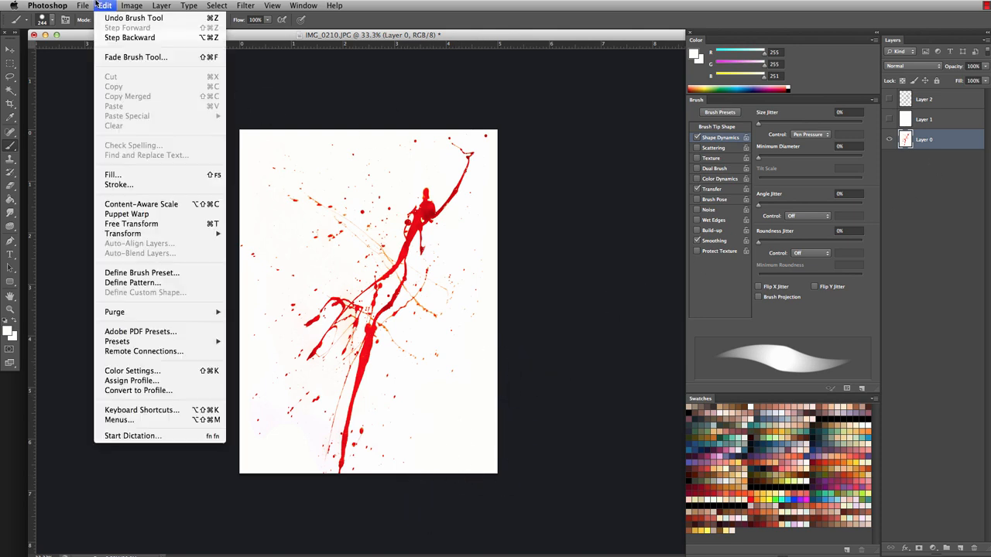
click(166, 274)
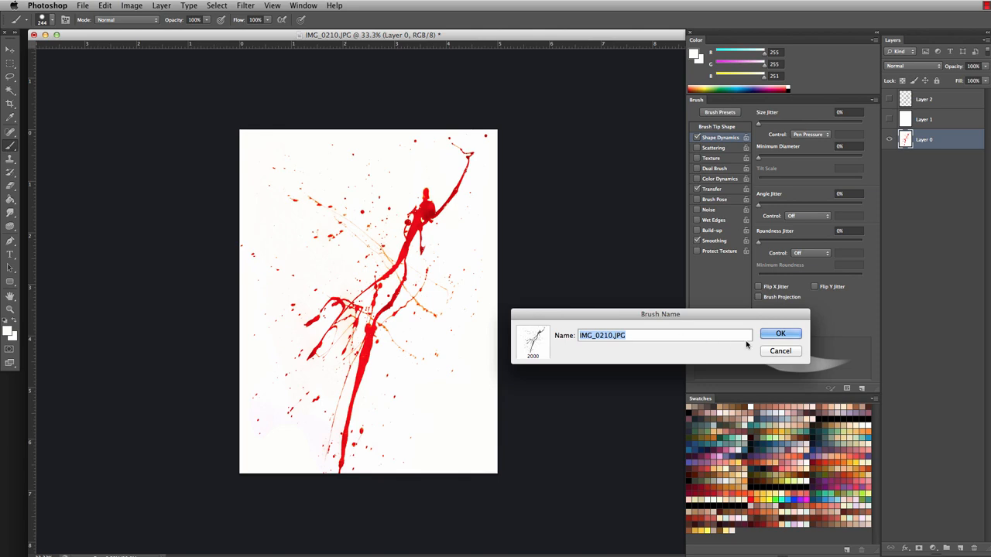
click(777, 334)
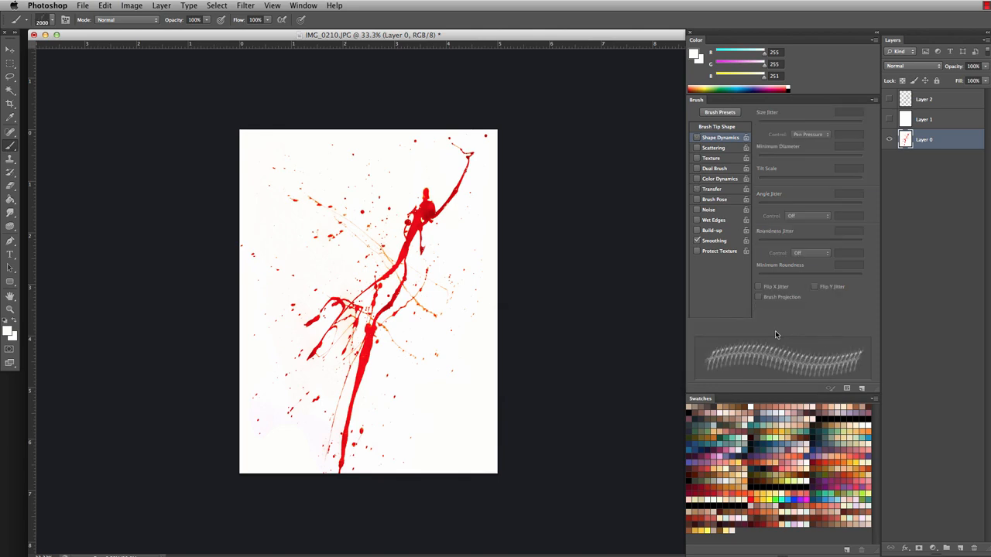
Show the two hidden layers again and replace the old test-stamp layer with a new empty layer above the white one.
click(889, 99)
click(907, 101)
click(889, 119)
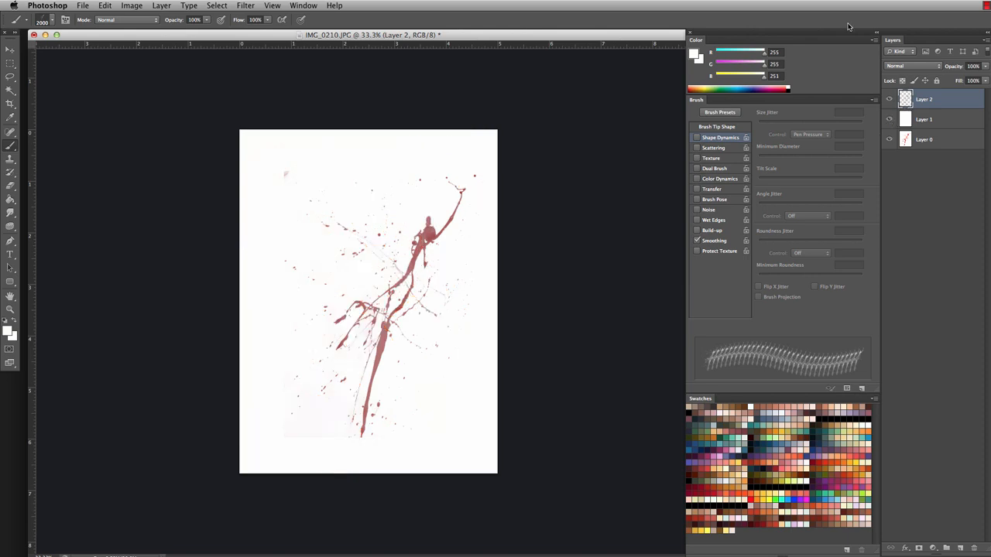
key(Delete)
click(960, 548)
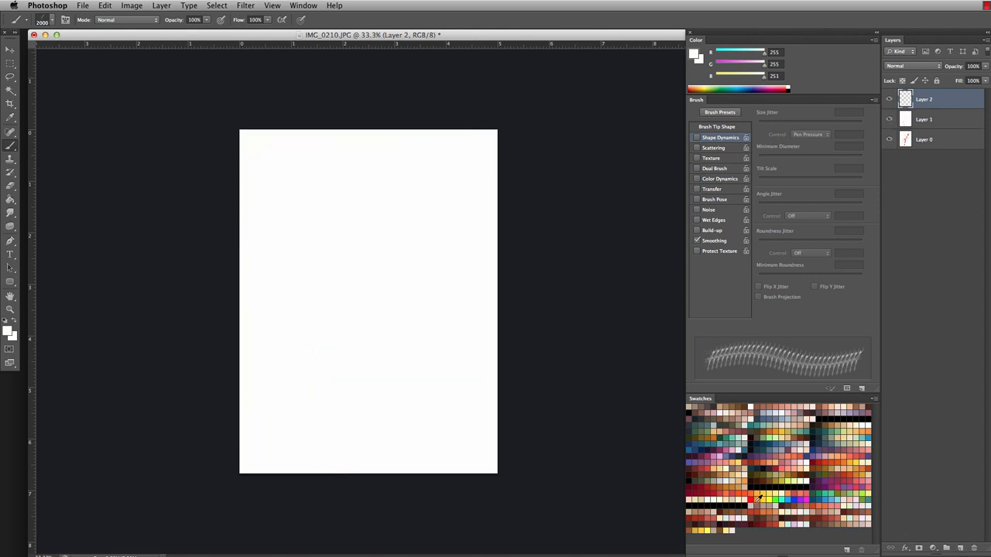
Pick dark red (RGB 100, 16, 16), stamp the new splatter brush once at 1238 px near the canvas center, and undo the stamp.
click(709, 499)
drag(393, 294, 326, 290)
click(383, 290)
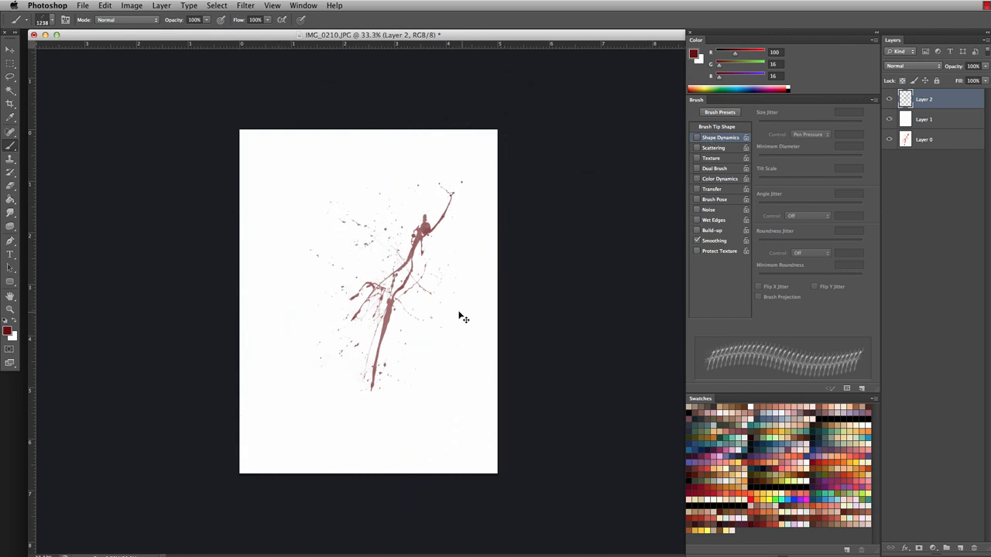
key(ctrl+z)
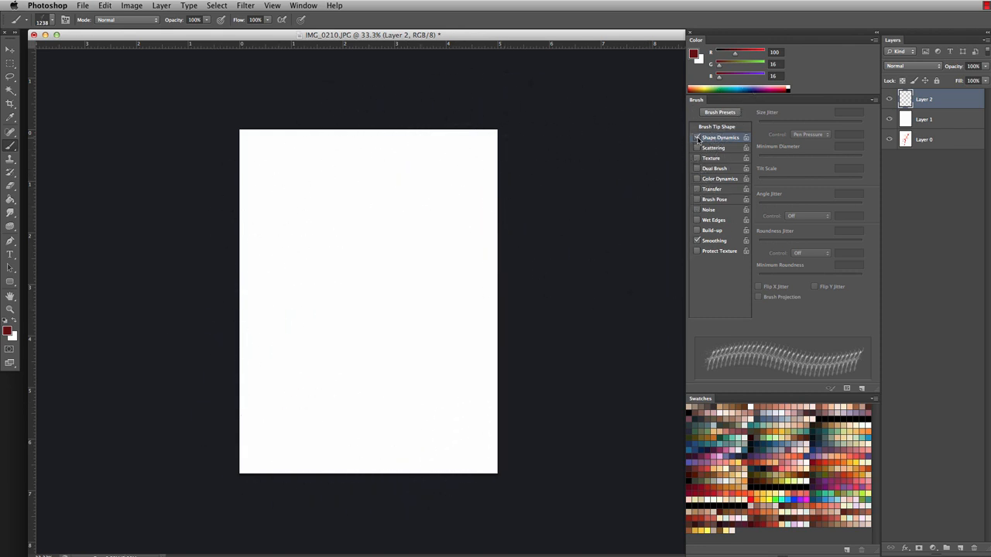
Enable Shape Dynamics, Scattering and Transfer for the splatter brush, with Minimum Diameter at 24% and Angle Jitter at 41%.
click(697, 137)
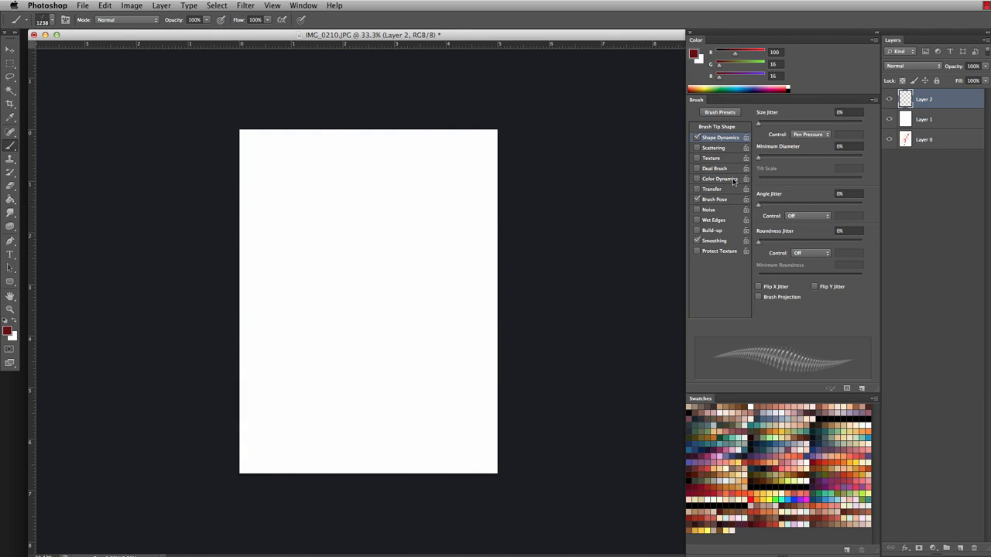
click(696, 189)
click(696, 199)
mouse_move(761, 159)
mouse_down()
mouse_move(810, 155)
mouse_move(784, 159)
mouse_up()
mouse_move(761, 206)
mouse_down()
mouse_move(822, 203)
mouse_move(800, 205)
mouse_up()
Enlarge the splatter brush to 1778 px and paint overlapping splatters across the whole canvas.
drag(318, 186, 359, 395)
drag(364, 281, 411, 290)
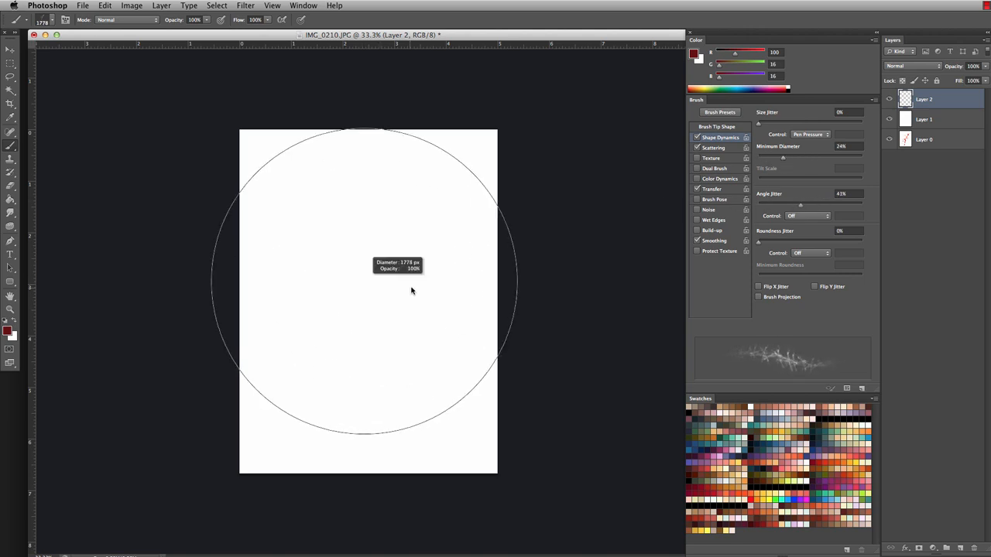
mouse_move(427, 168)
mouse_down()
mouse_move(481, 339)
mouse_move(314, 420)
mouse_move(199, 265)
mouse_move(189, 421)
mouse_move(283, 497)
mouse_move(456, 371)
mouse_up()
mouse_move(588, 189)
mouse_down()
mouse_move(458, 166)
mouse_move(387, 88)
mouse_move(333, 77)
mouse_up()
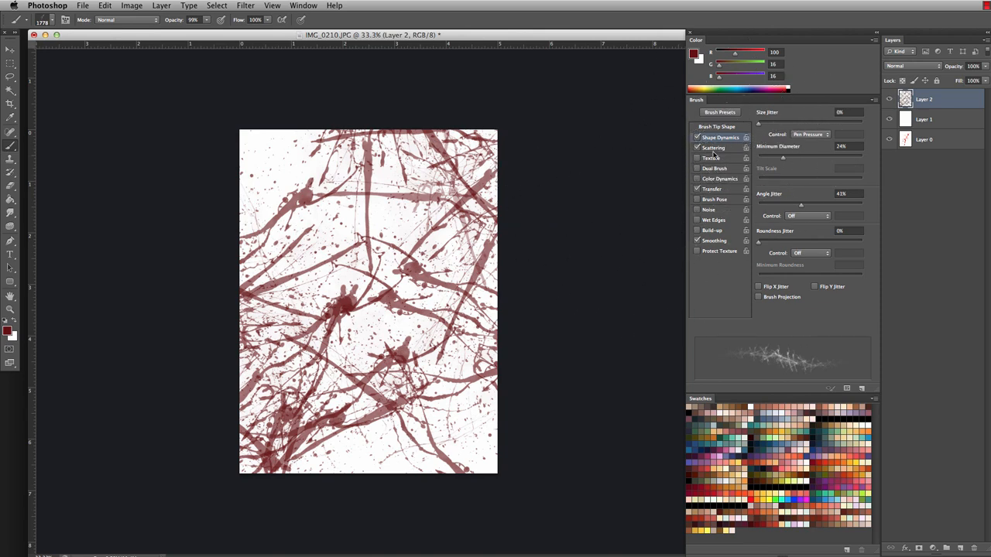
Save the adjusted brush as a new preset named CocO_BloodBrush_01, capturing the brush size in the preset.
click(105, 5)
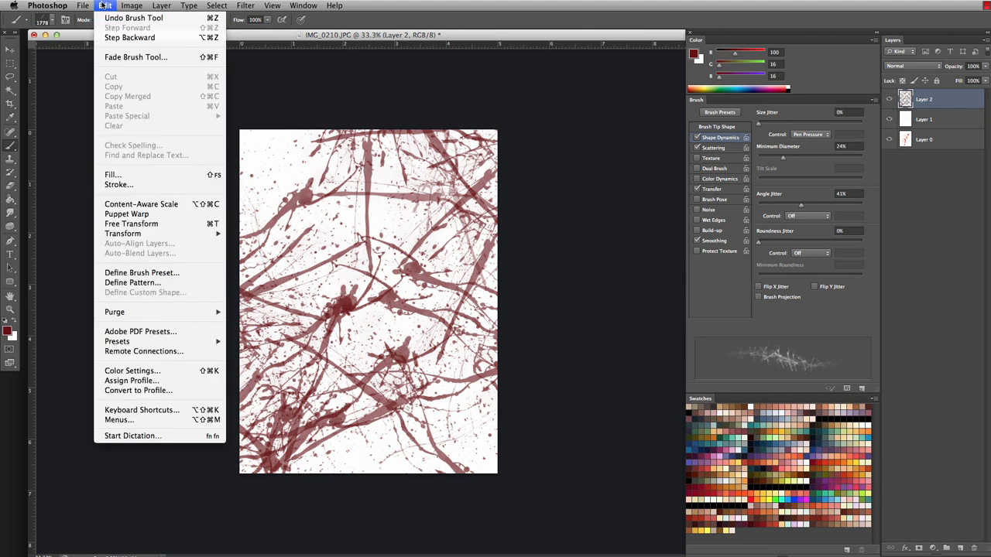
click(47, 36)
click(52, 22)
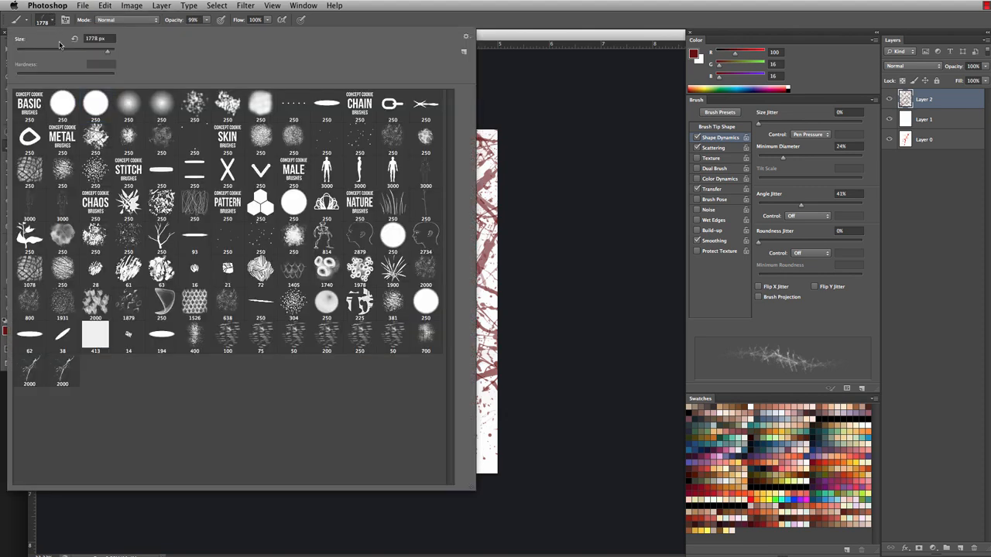
click(54, 24)
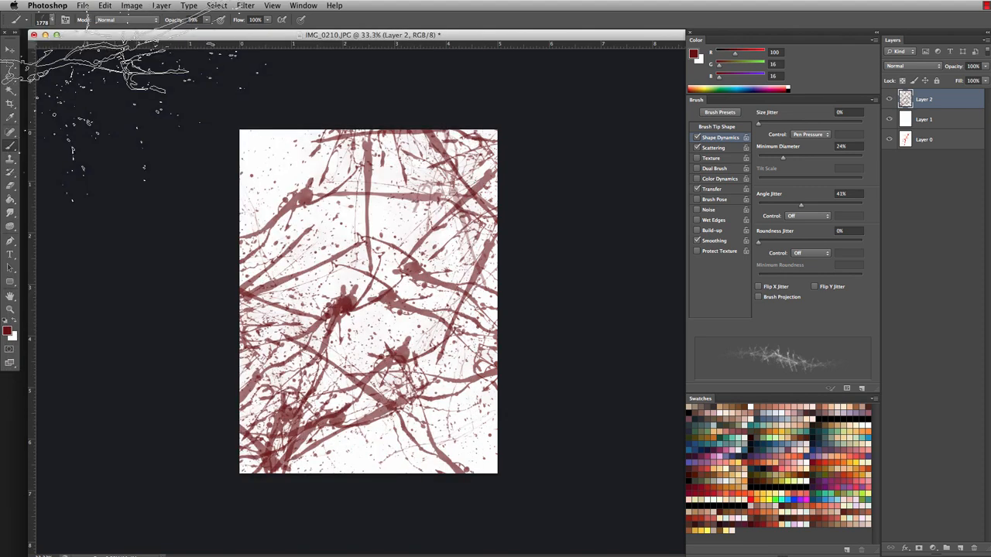
click(54, 23)
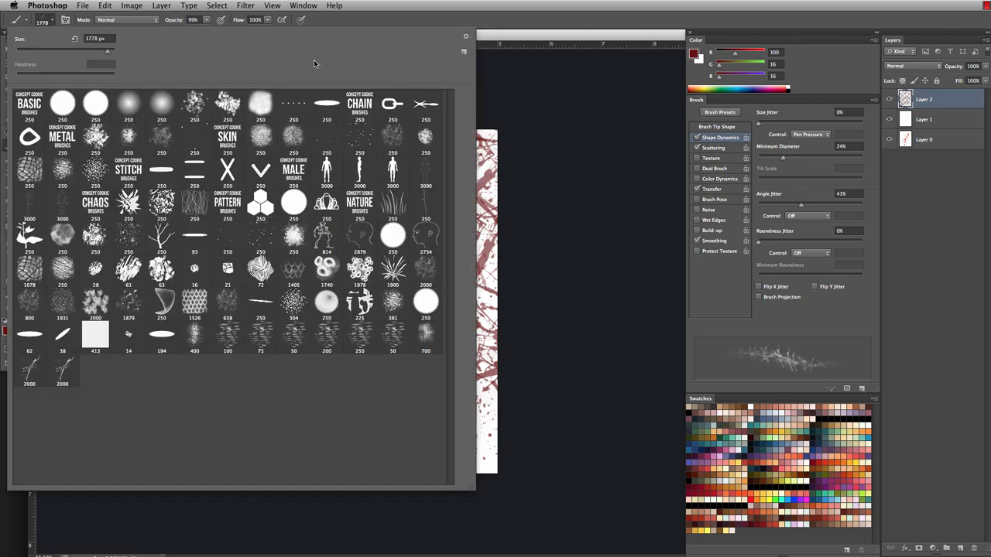
click(463, 53)
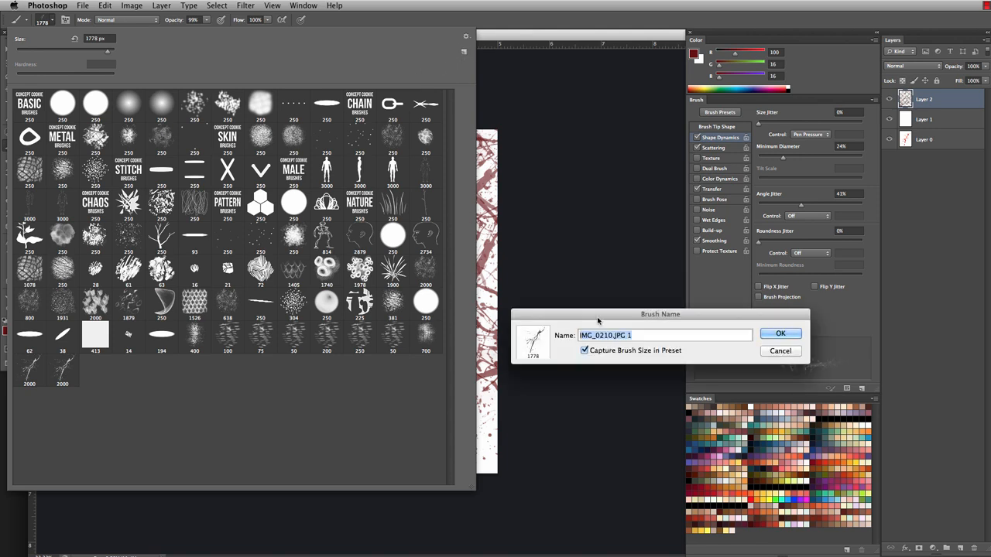
text(CocO)
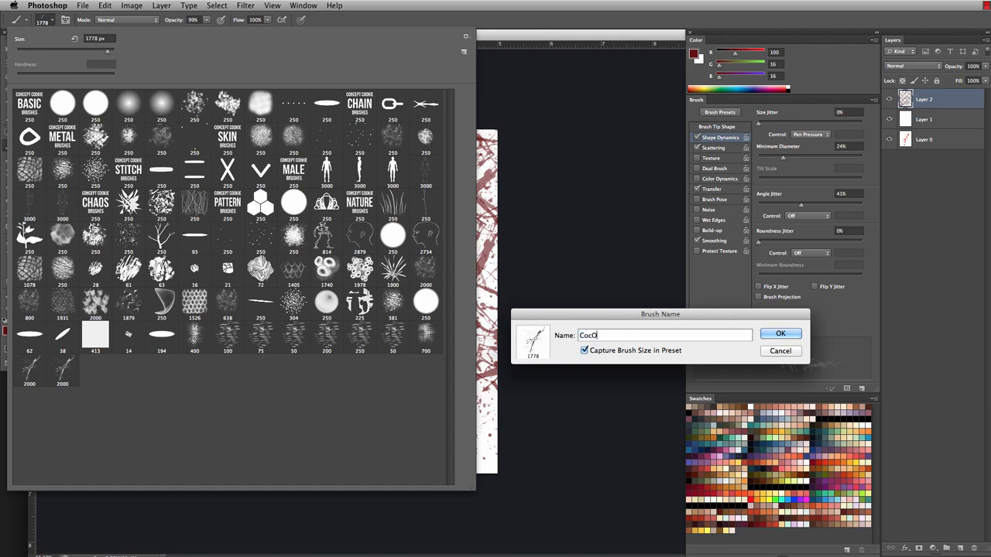
text(_BloodBrush_01)
key(Return)
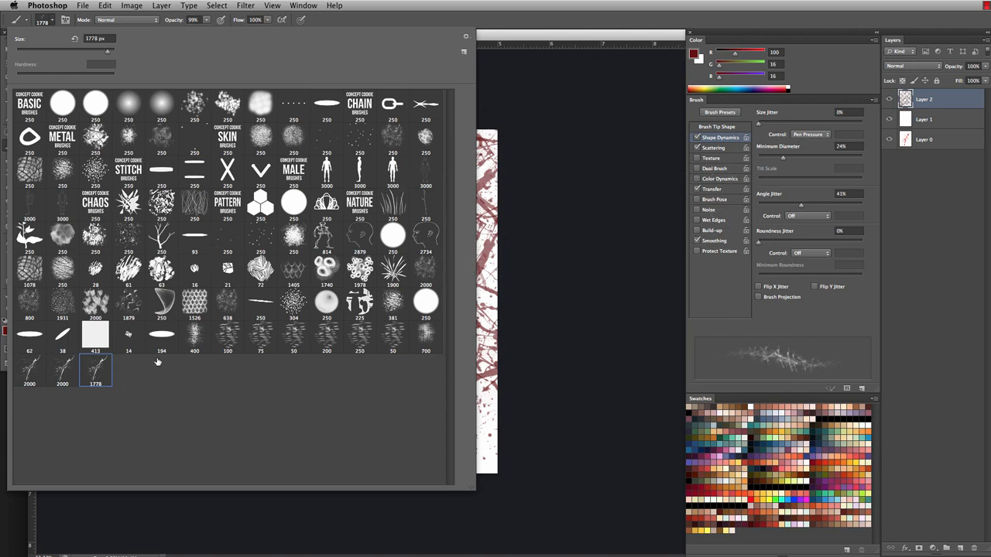
Compare the unmodified 2000 px splatter preset's settings with the saved 1778 px preset, leaving the 1778 px one selected.
click(63, 372)
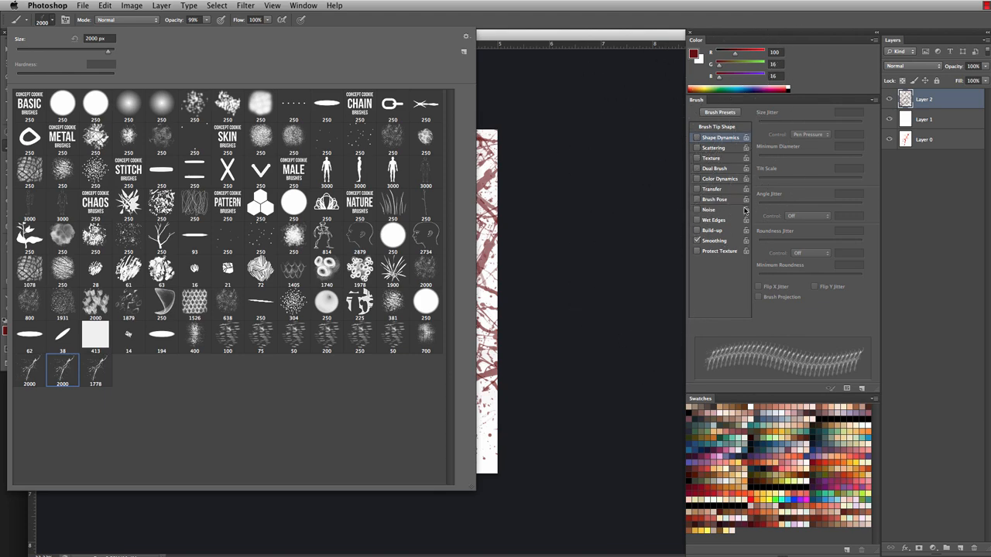
click(95, 374)
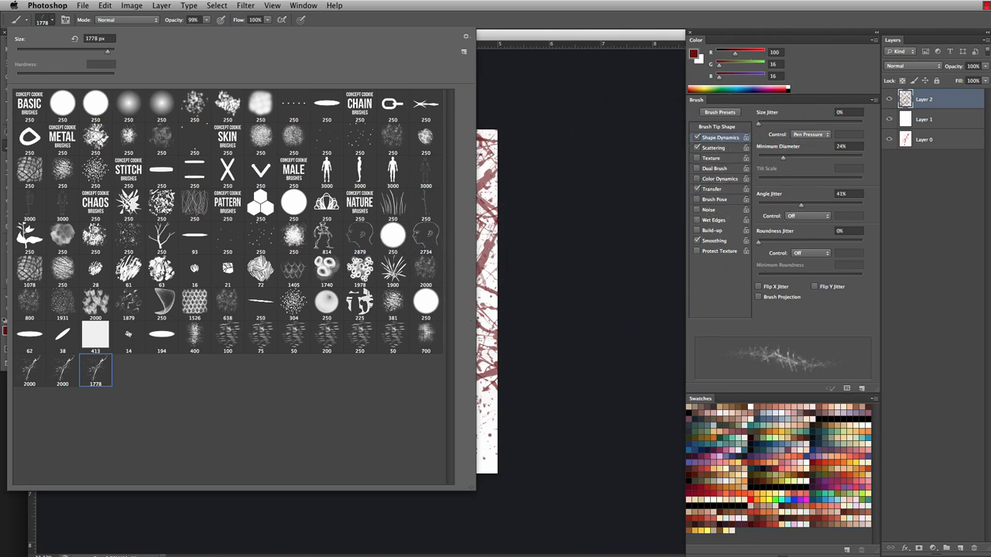
click(586, 354)
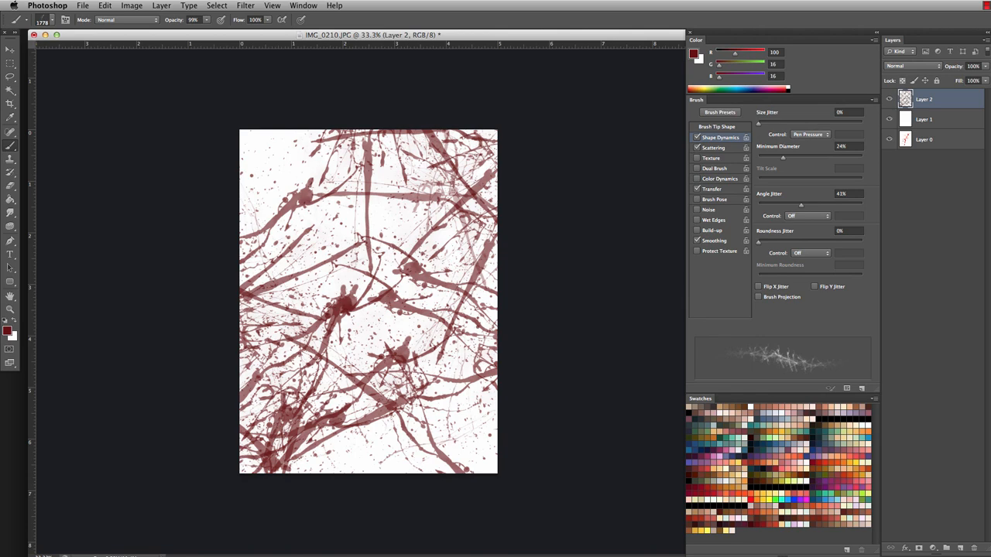